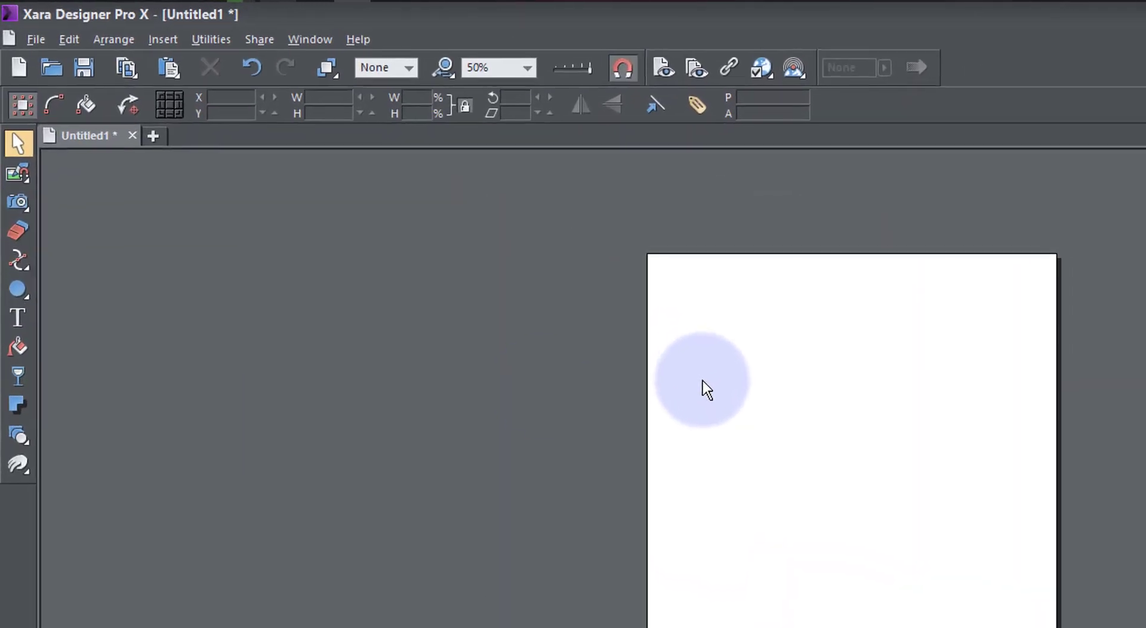
Draw a large rectangle on the page and a circle just to its left.
{"action": "left_click_drag", "start_coordinate": [15, 296], "coordinate": [56, 297]}
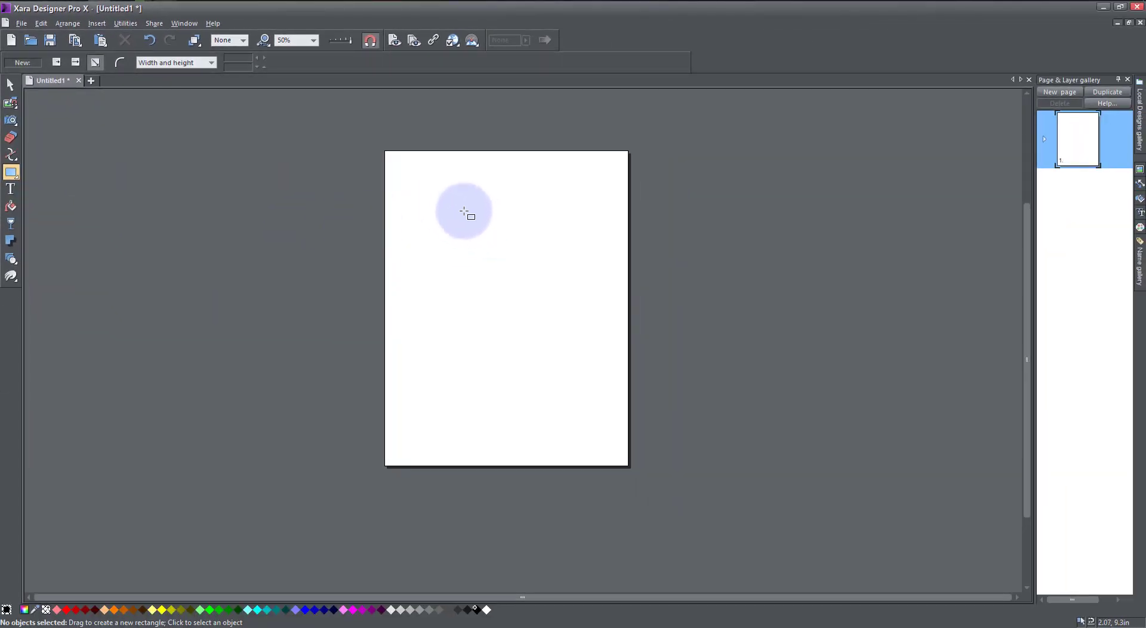
{"action": "left_click_drag", "start_coordinate": [443, 200], "coordinate": [621, 355]}
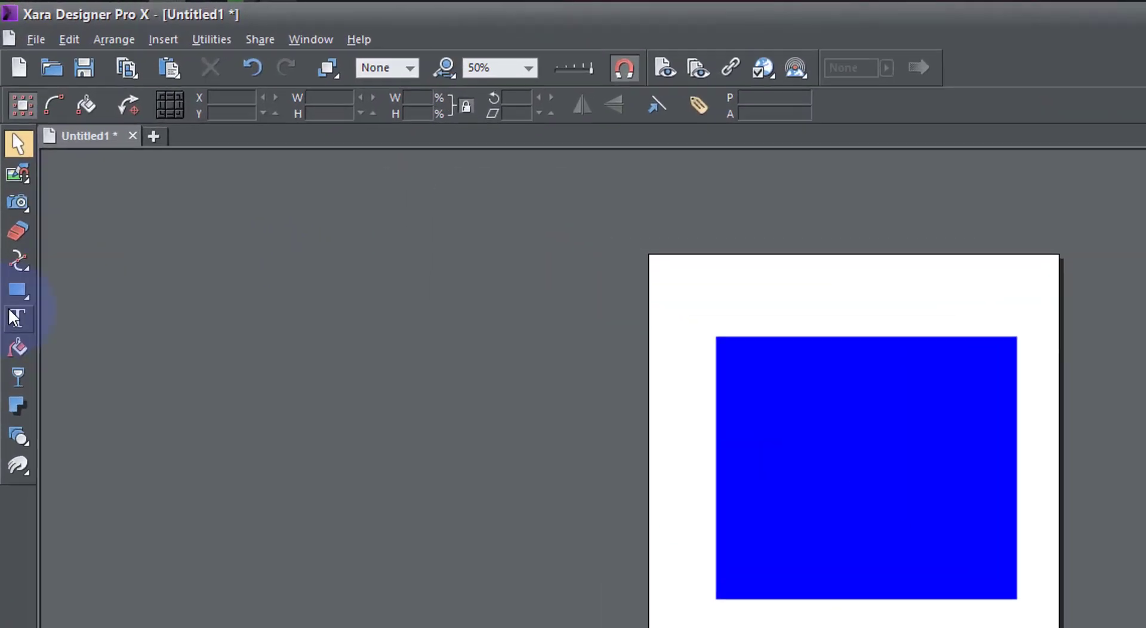
{"action": "left_click", "coordinate": [10, 172]}
{"action": "left_click", "coordinate": [96, 317]}
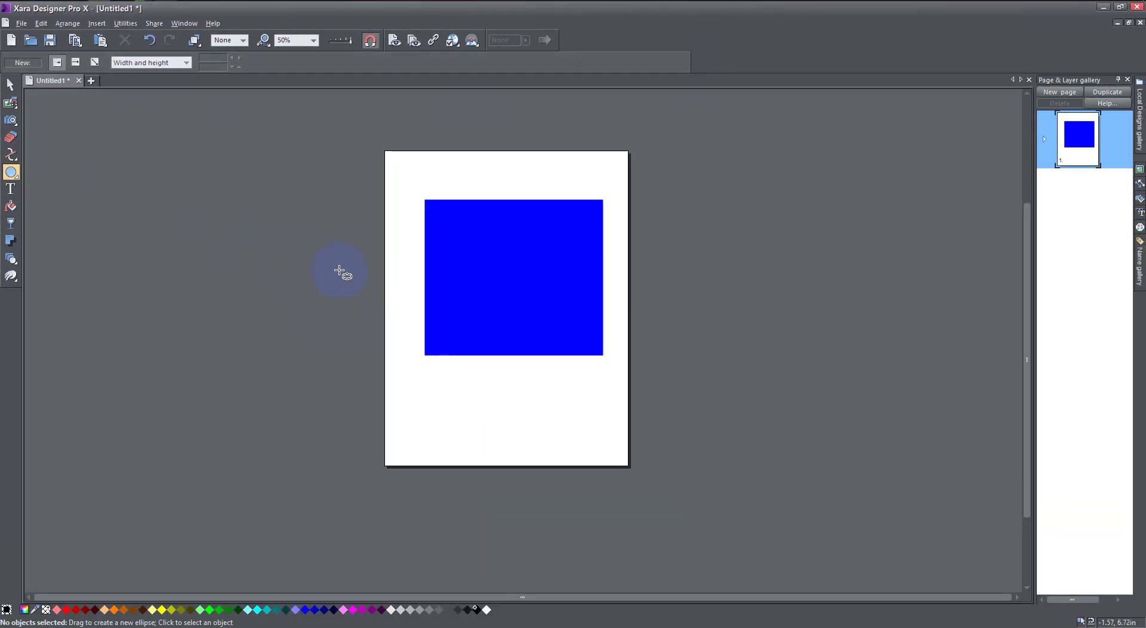
{"action": "left_click_drag", "start_coordinate": [330, 250], "coordinate": [377, 304]}
Fill the circle yellow and nudge it lower and right onto the rectangle.
{"action": "key", "text": "F2"}
{"action": "left_click_drag", "start_coordinate": [317, 216], "coordinate": [317, 231]}
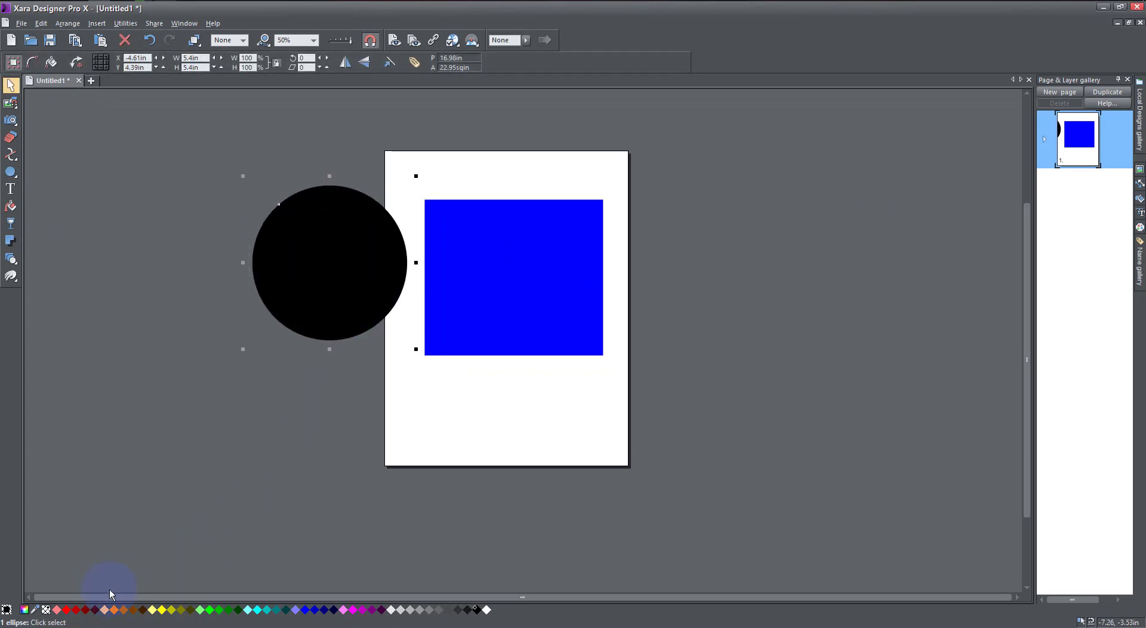
{"action": "left_click", "coordinate": [162, 610]}
{"action": "left_click_drag", "start_coordinate": [257, 272], "coordinate": [261, 287]}
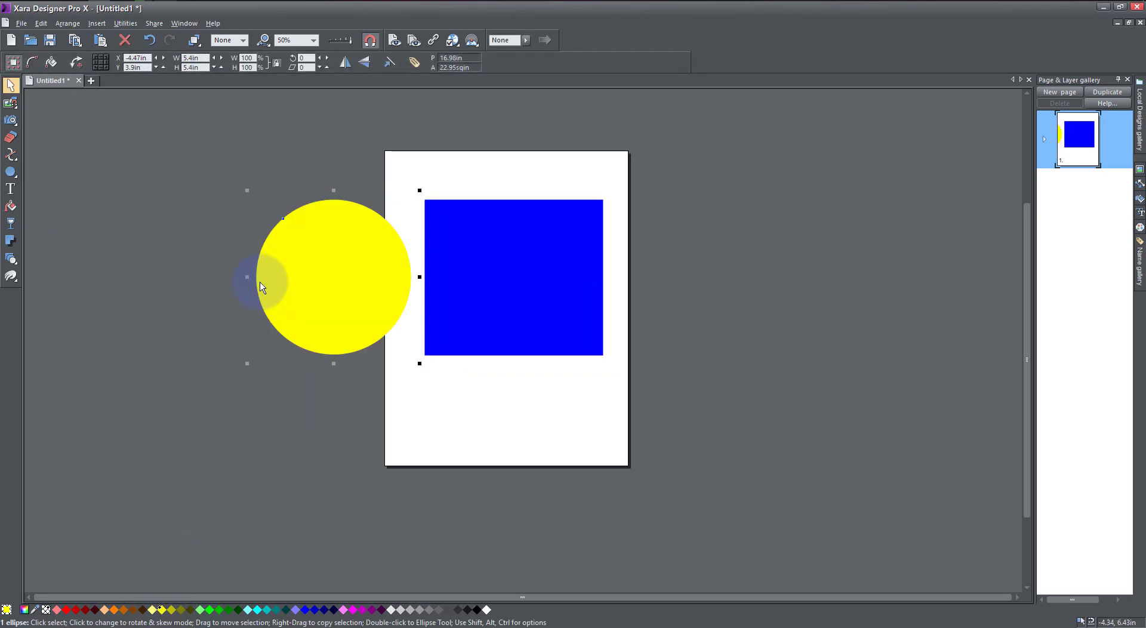
{"action": "left_click", "coordinate": [232, 276]}
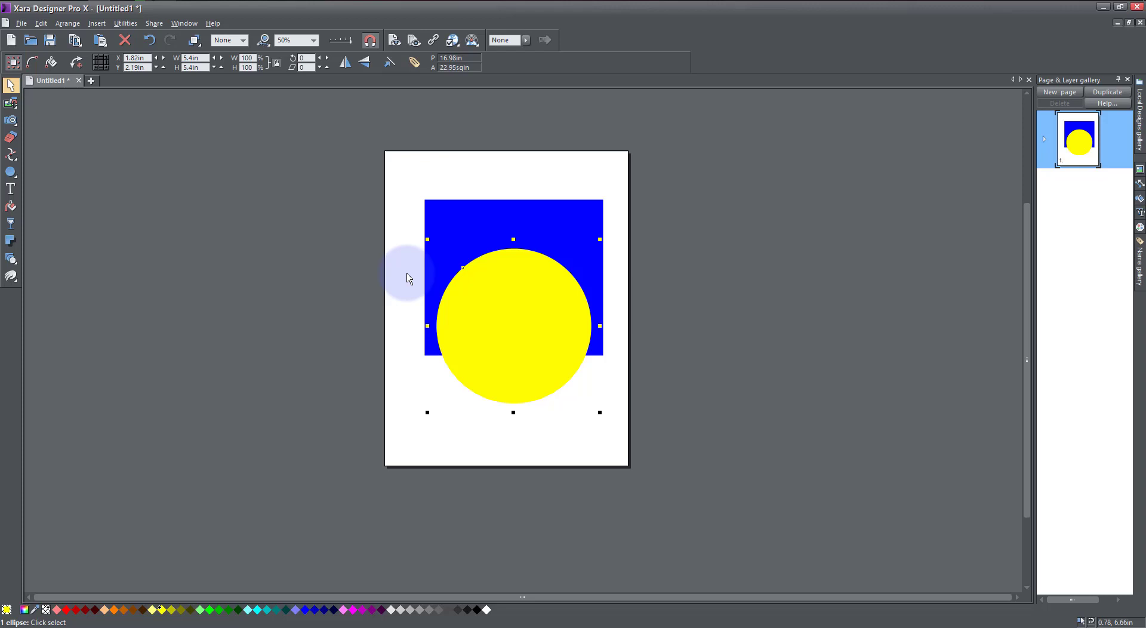
Shift-select the blue rectangle so it and the yellow circle are both selected.
{"action": "left_click", "coordinate": [446, 216], "text": "shift"}
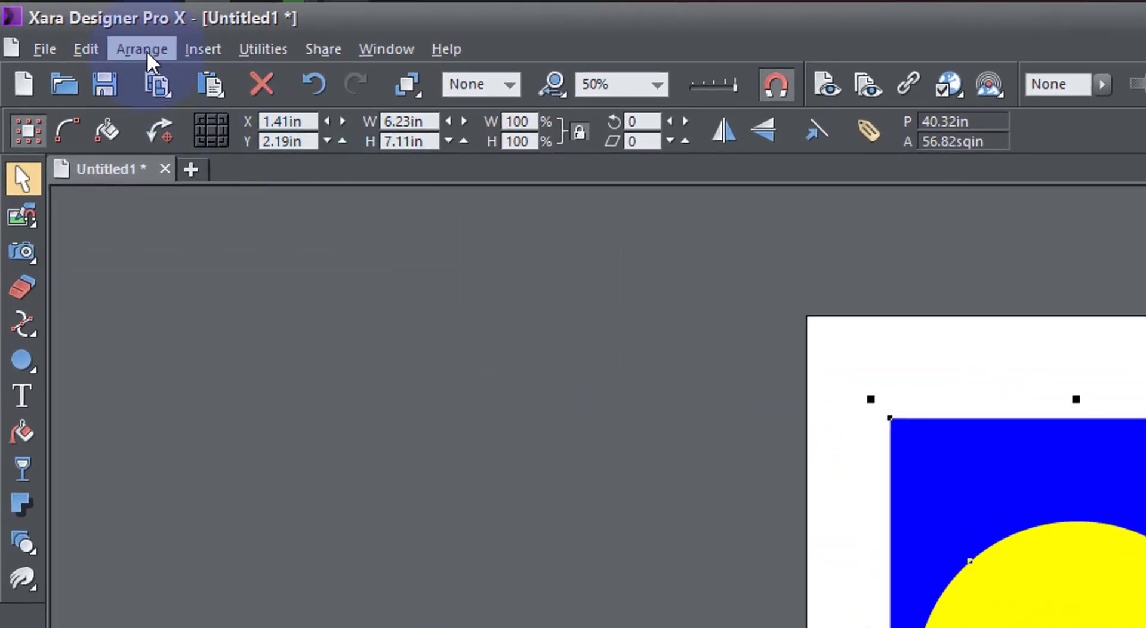
Apply ClipView to the two shapes, hiding the circle's part below the square.
{"action": "left_click", "coordinate": [105, 38]}
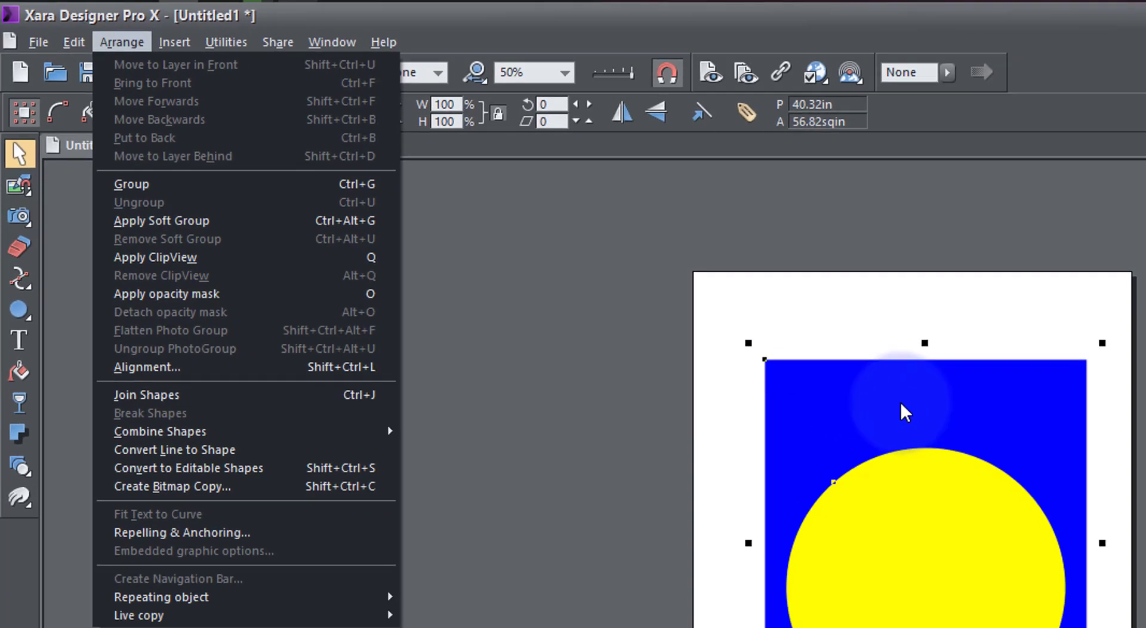
{"action": "left_click", "coordinate": [1054, 483]}
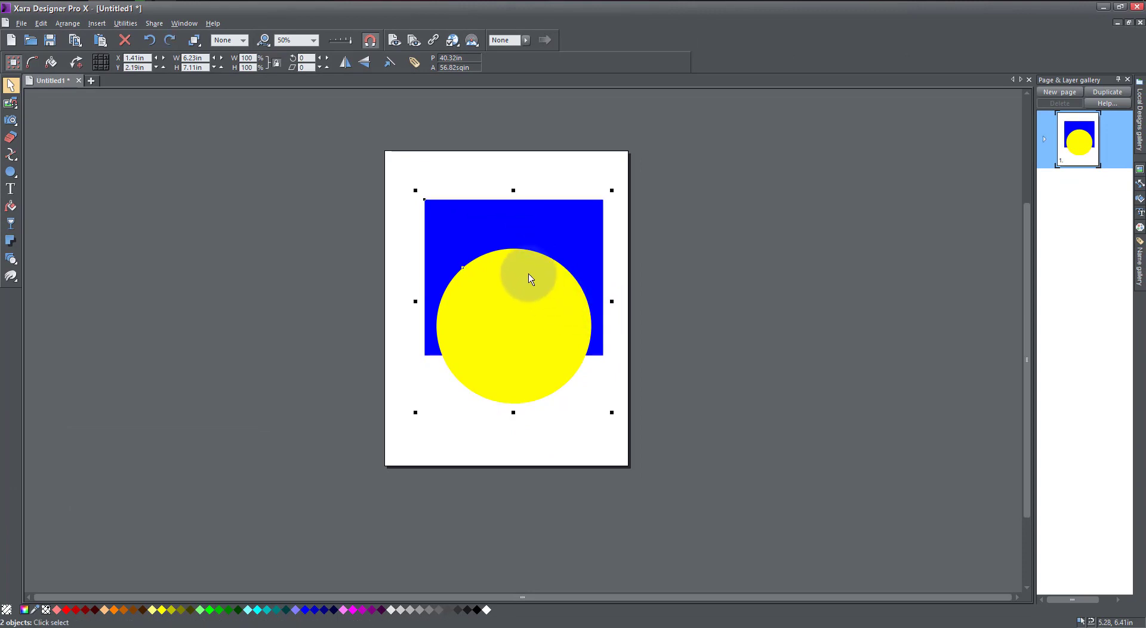
{"action": "right_click", "coordinate": [529, 274]}
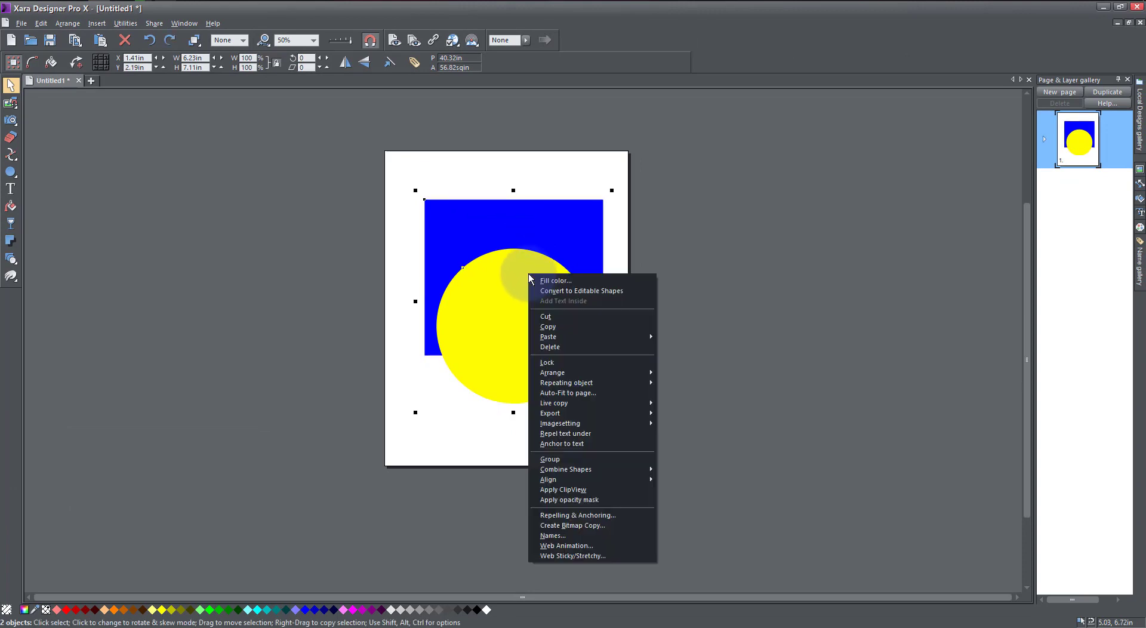
{"action": "left_click", "coordinate": [579, 490]}
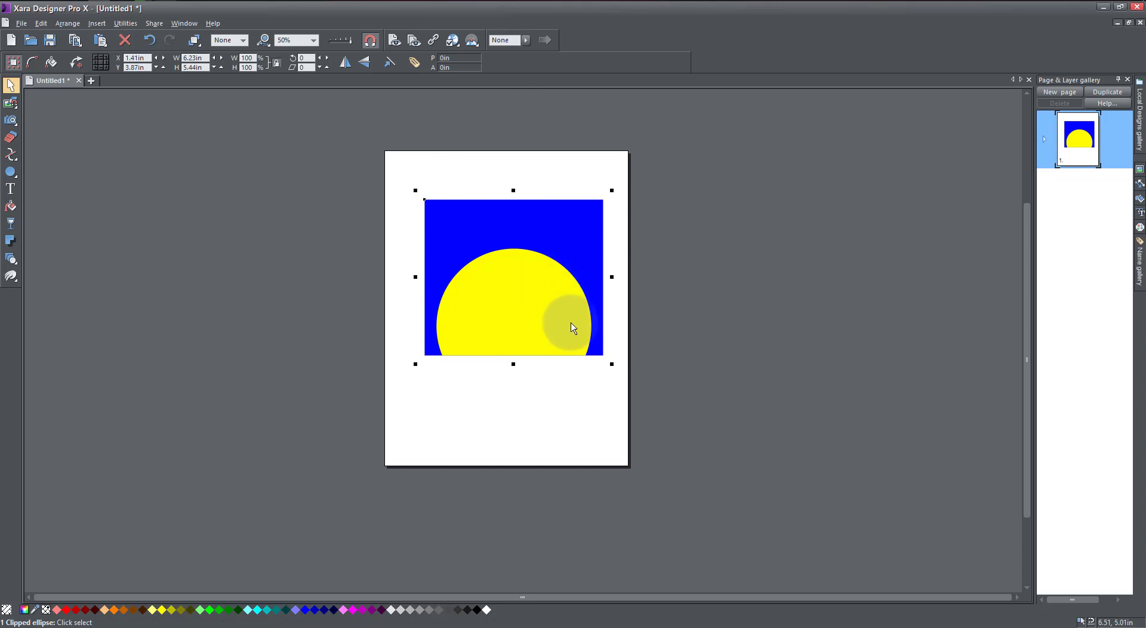
Inside the clipped group, enlarge the yellow circle evenly to about 7.96in.
{"action": "right_click", "coordinate": [506, 262]}
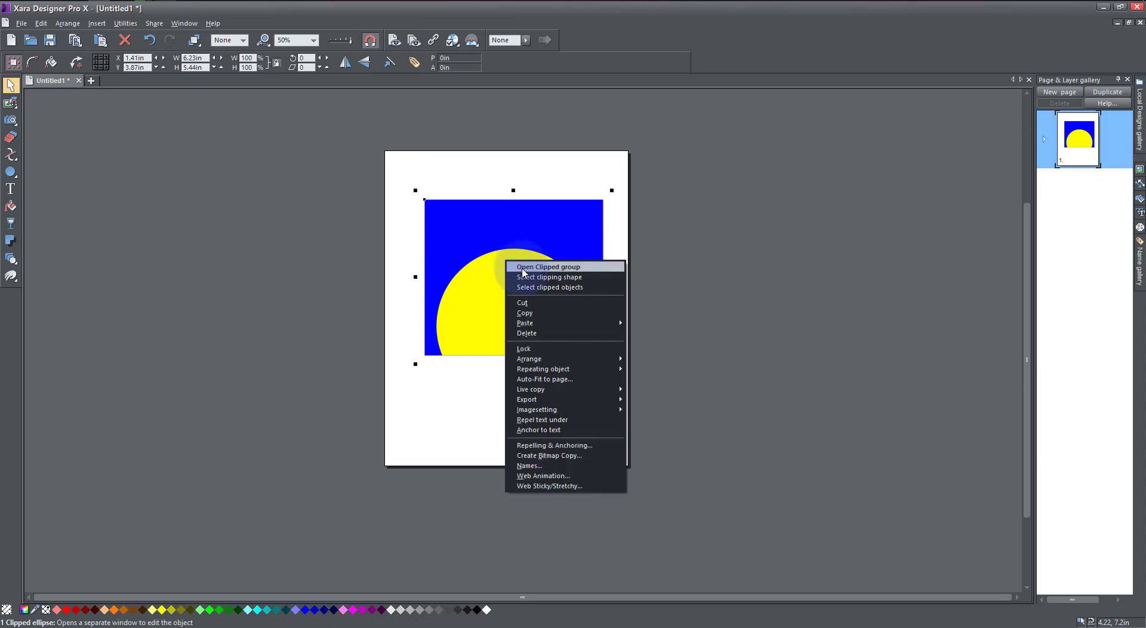
{"action": "left_click", "coordinate": [524, 266]}
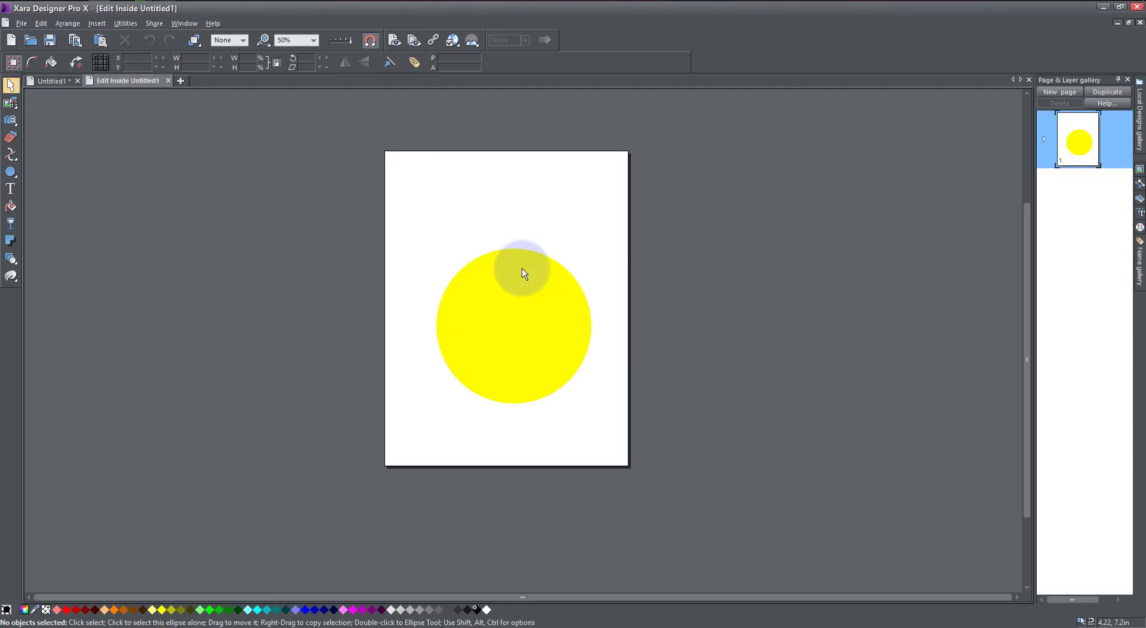
{"action": "left_click", "coordinate": [526, 294]}
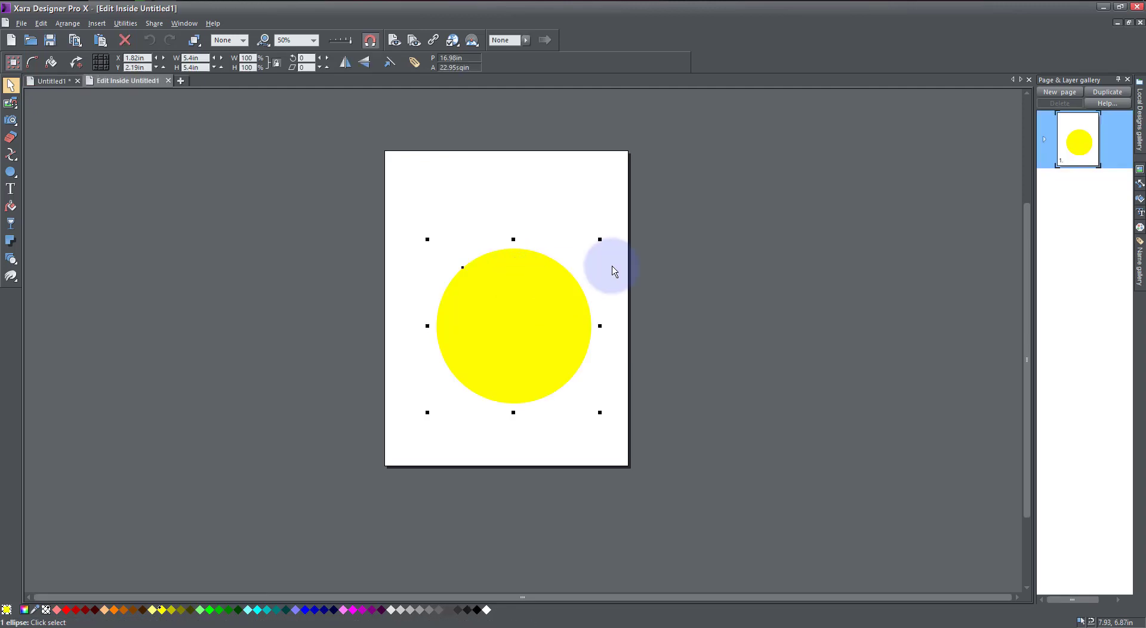
{"action": "left_click_drag", "start_coordinate": [601, 240], "coordinate": [636, 231]}
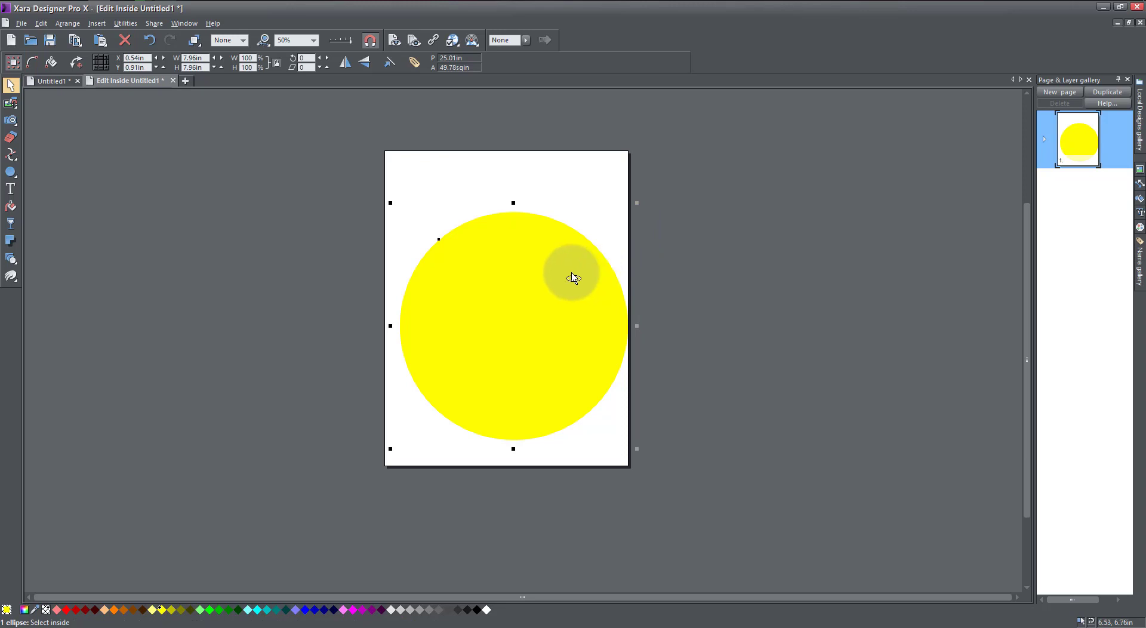
{"action": "key", "text": "ctrl+w"}
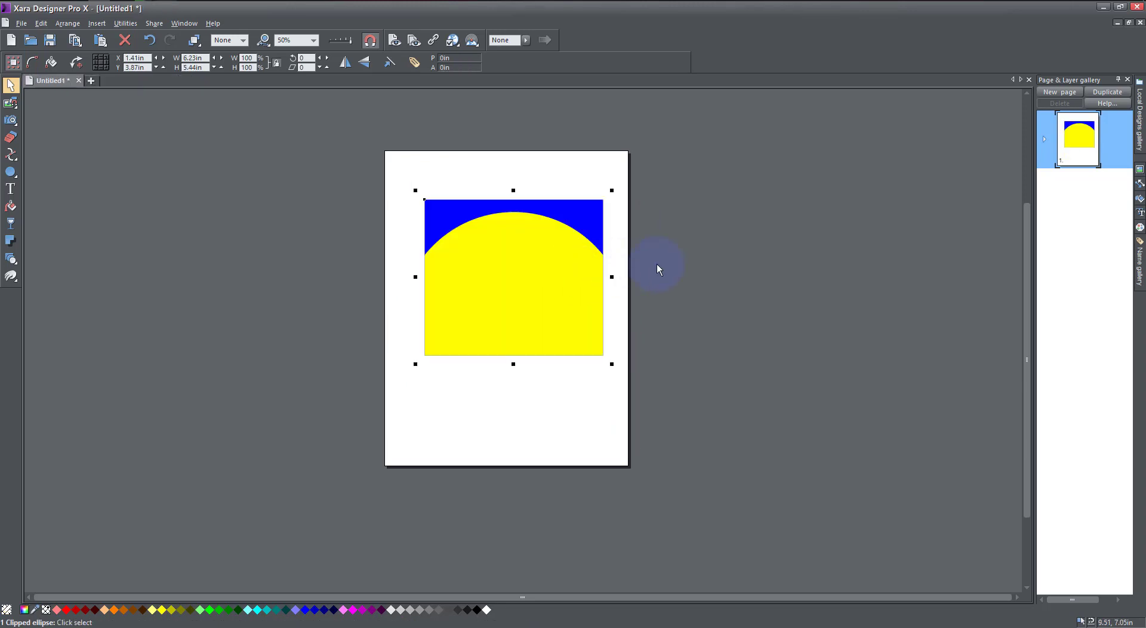
Deselect, then bring up the ClipView group's context menu.
{"action": "left_click", "coordinate": [657, 275]}
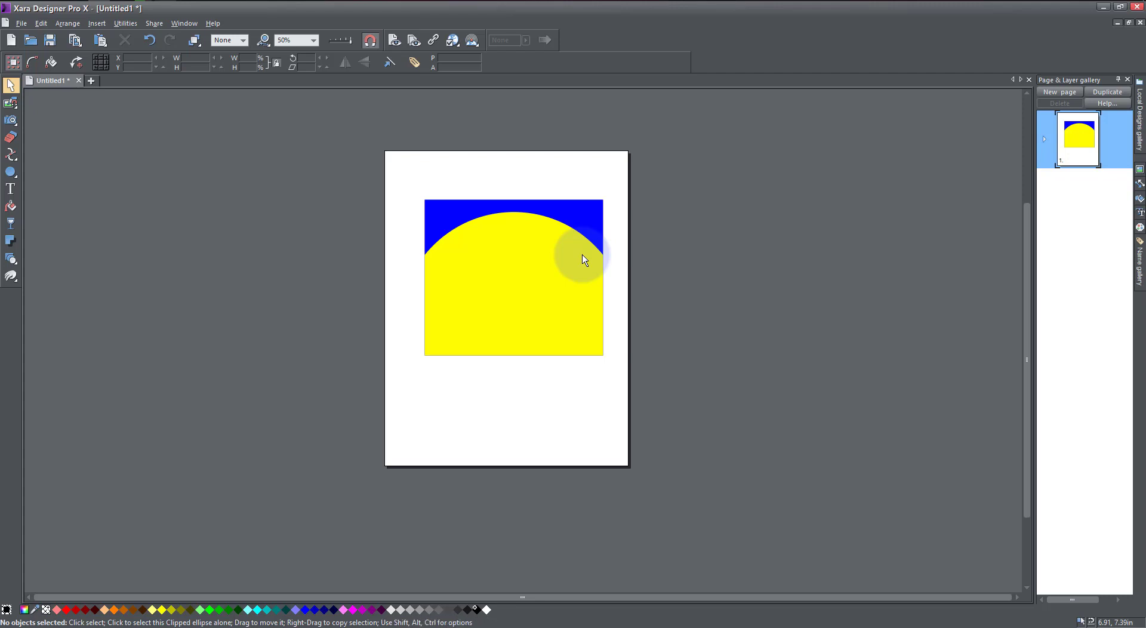
{"action": "right_click", "coordinate": [583, 256]}
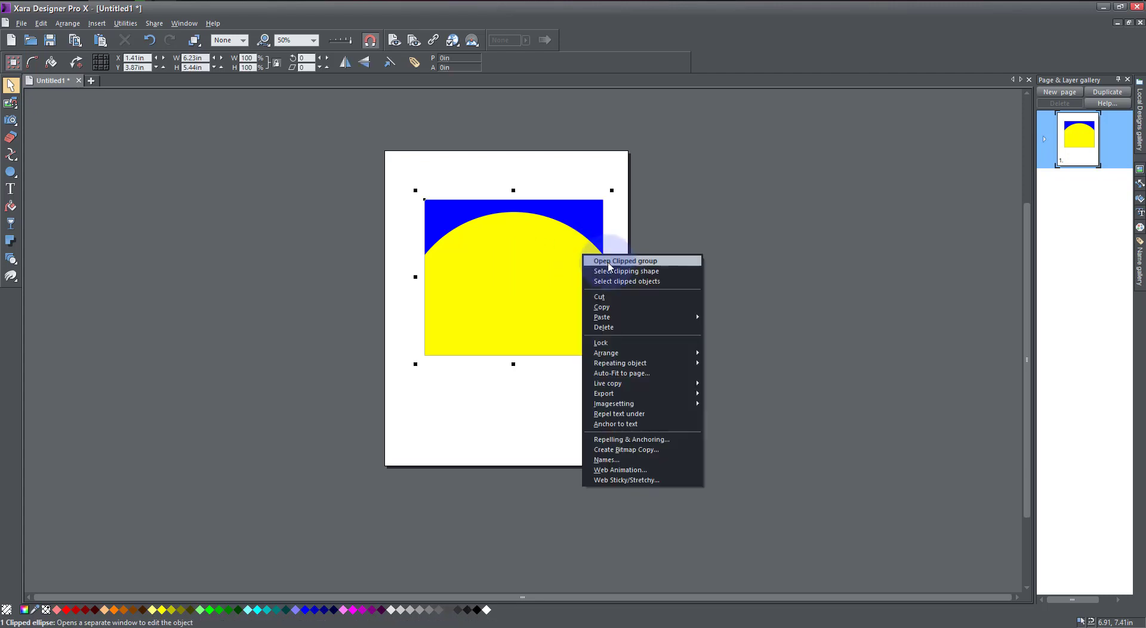
{"action": "left_click", "coordinate": [528, 250]}
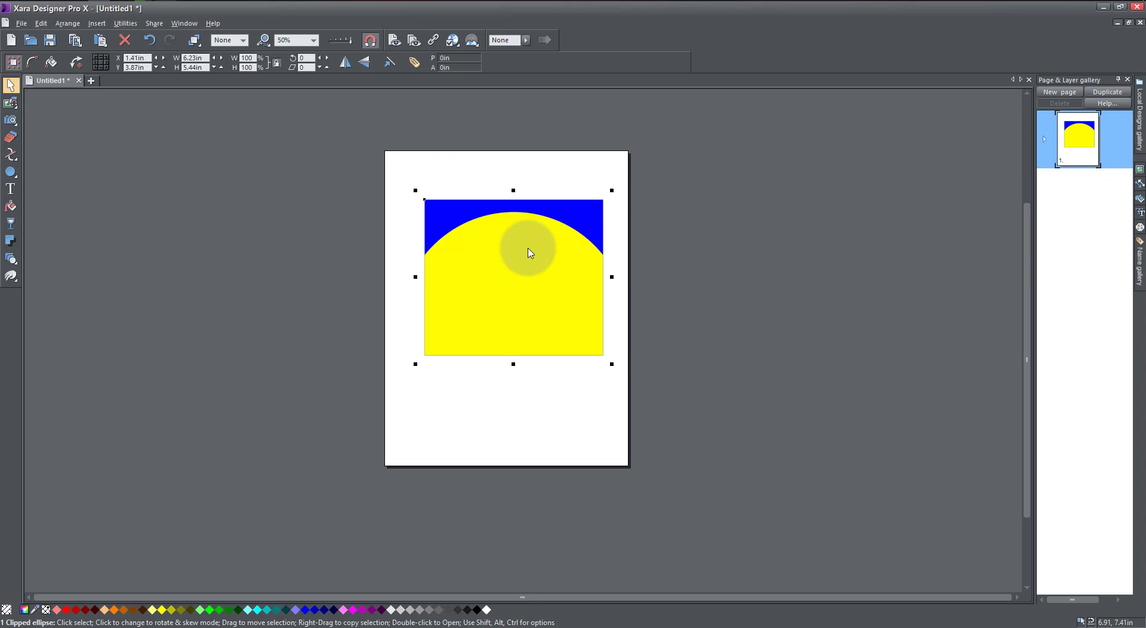
{"action": "right_click", "coordinate": [528, 251]}
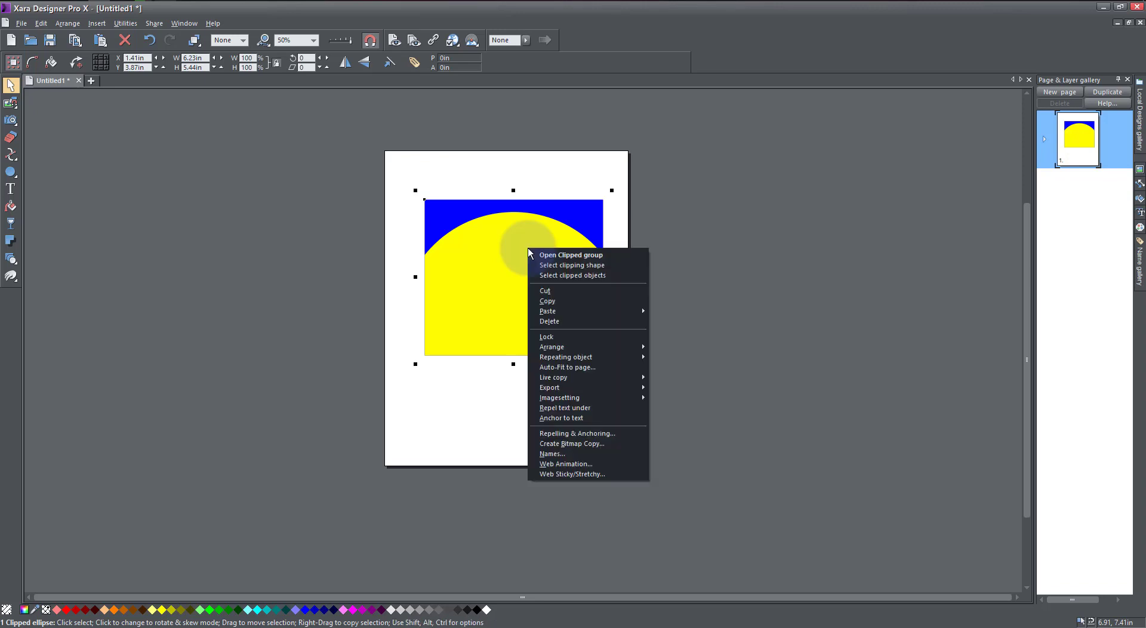
Drag the clipped yellow circle lower so a dome fills the square's bottom half.
{"action": "left_click", "coordinate": [556, 277]}
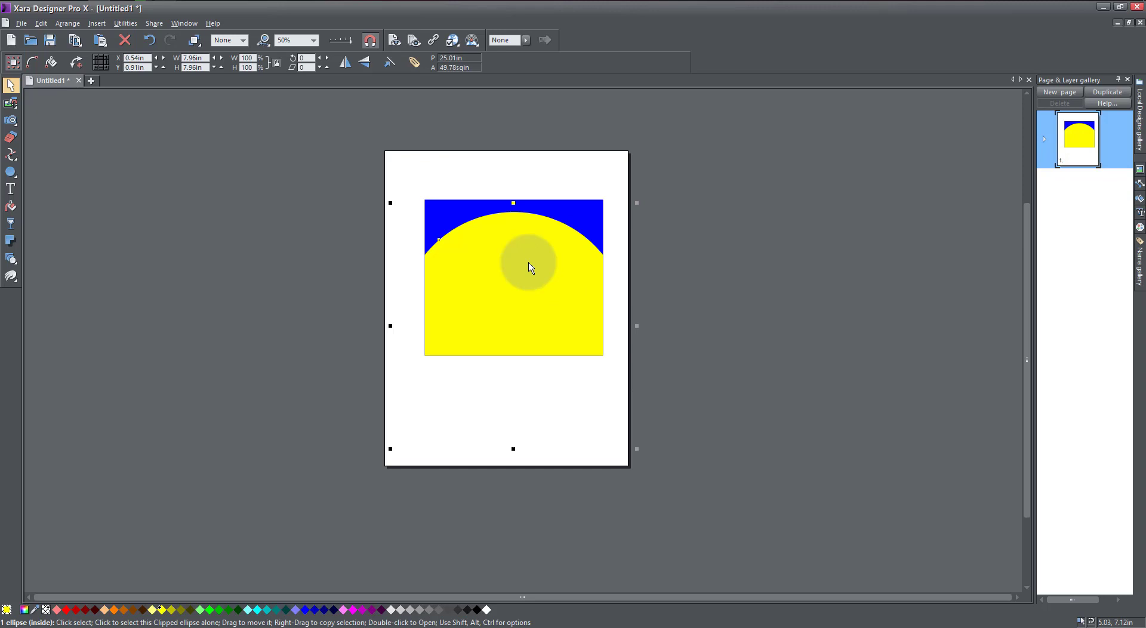
{"action": "left_click_drag", "start_coordinate": [528, 263], "coordinate": [530, 287]}
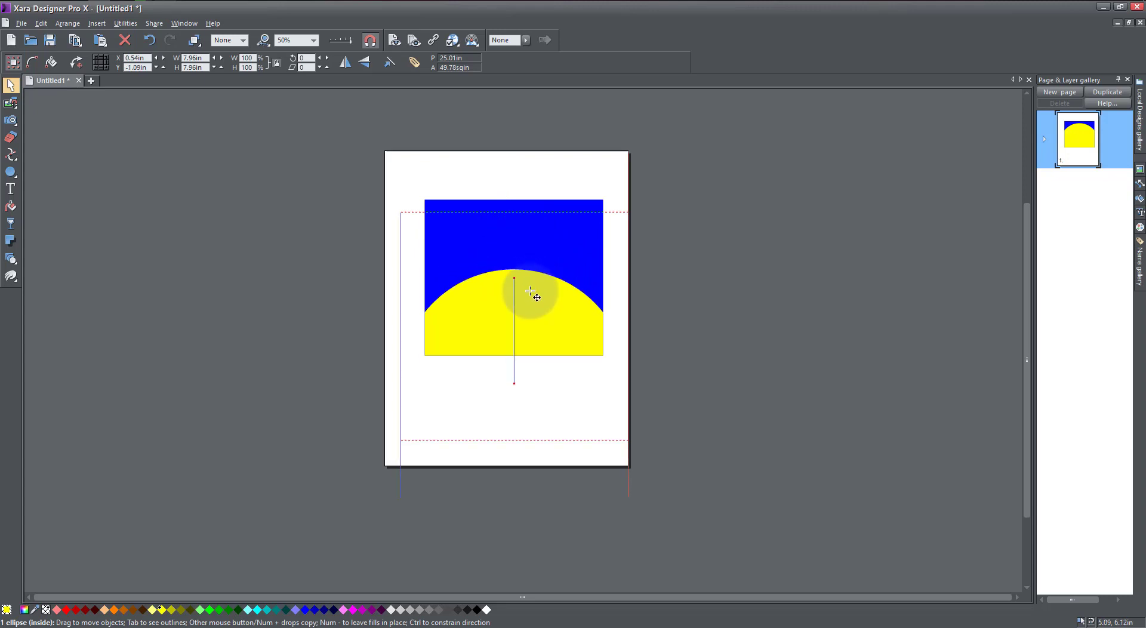
{"action": "left_click_drag", "start_coordinate": [530, 292], "coordinate": [533, 300]}
{"action": "key", "text": "Escape"}
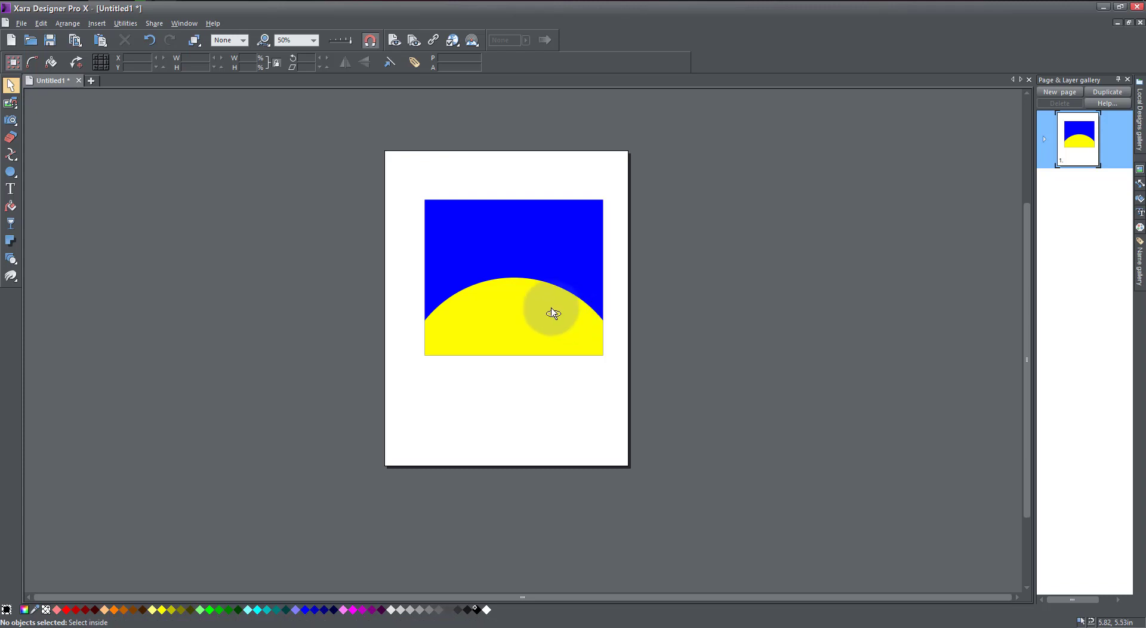
Fill the clipped circle red and deselect it.
{"action": "left_click", "coordinate": [521, 310], "text": "ctrl"}
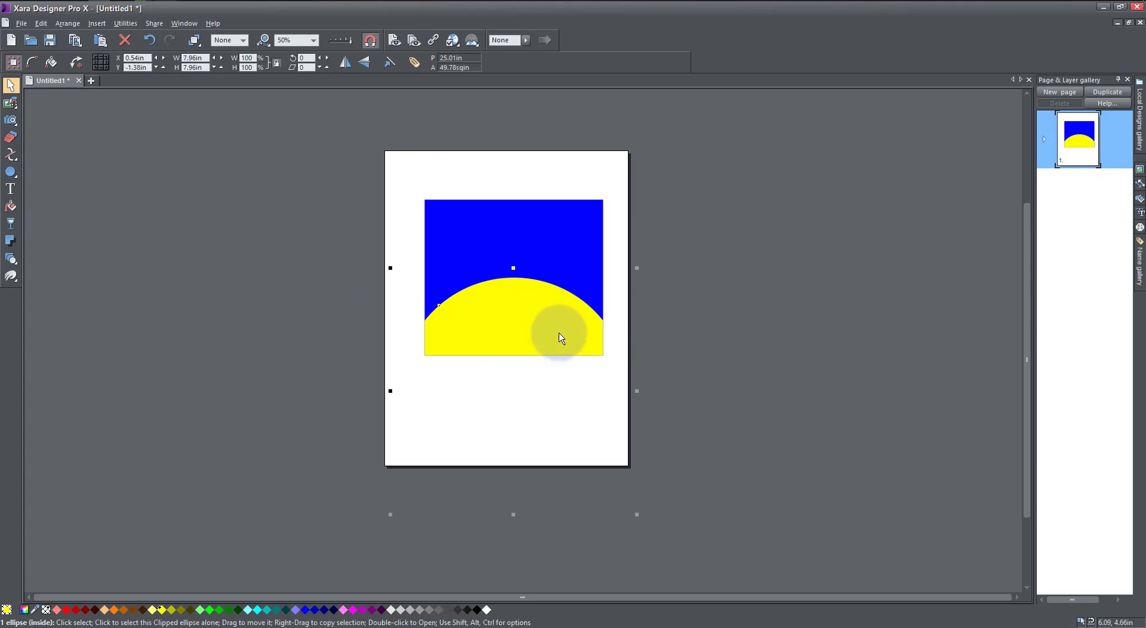
{"action": "left_click", "coordinate": [69, 612]}
{"action": "left_click", "coordinate": [370, 398]}
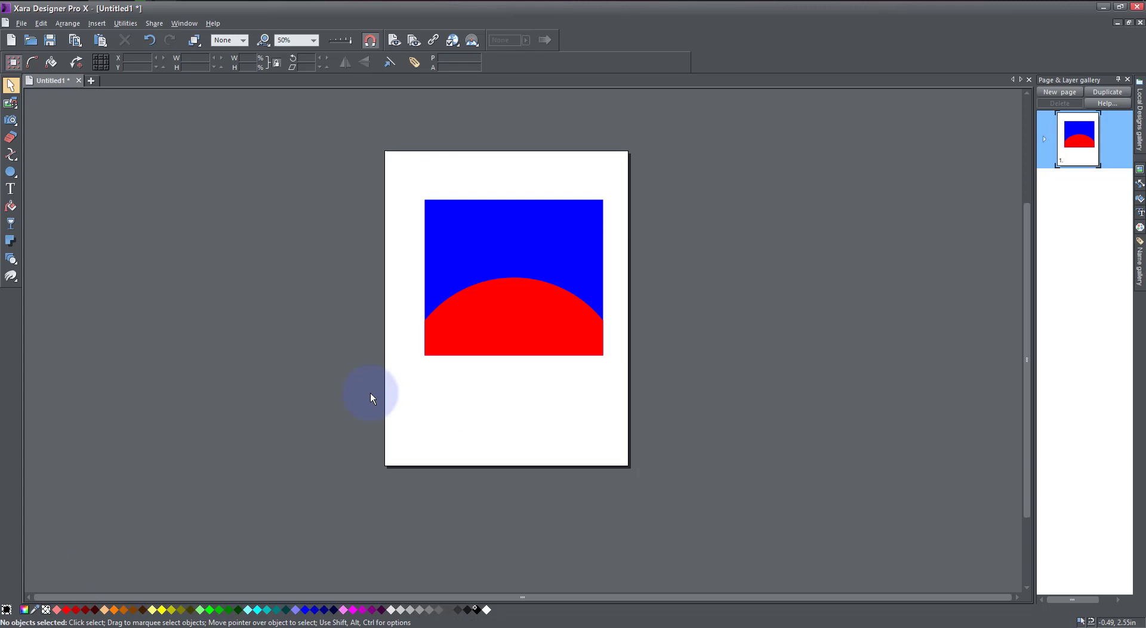
Fill the clipping rectangle orange, after briefly trying green and magenta.
{"action": "right_click", "coordinate": [532, 235]}
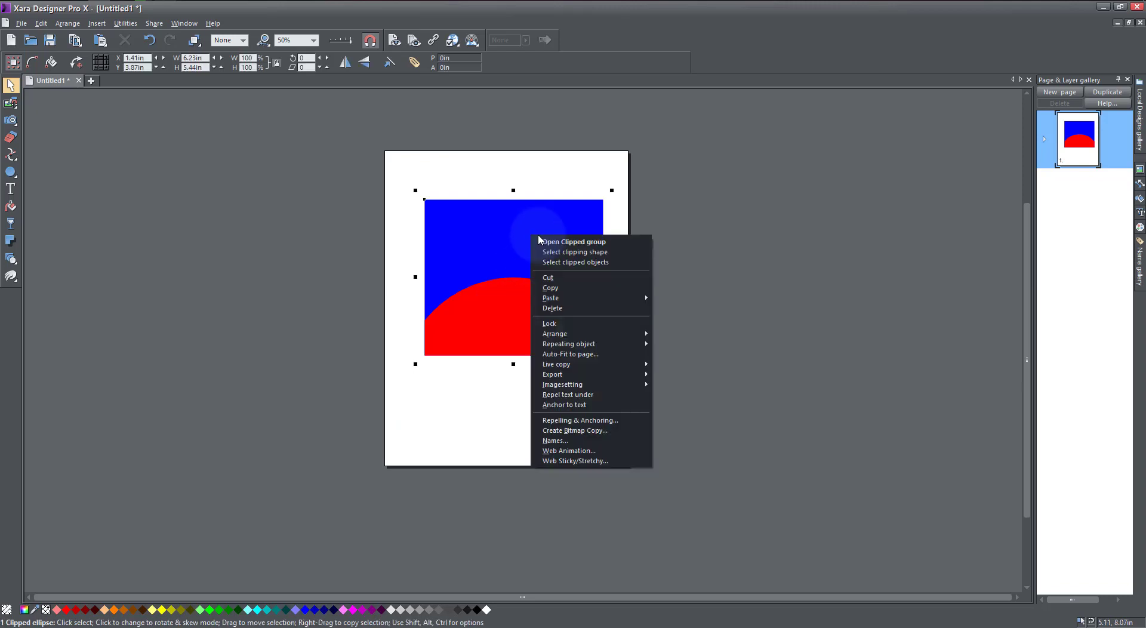
{"action": "left_click", "coordinate": [574, 253]}
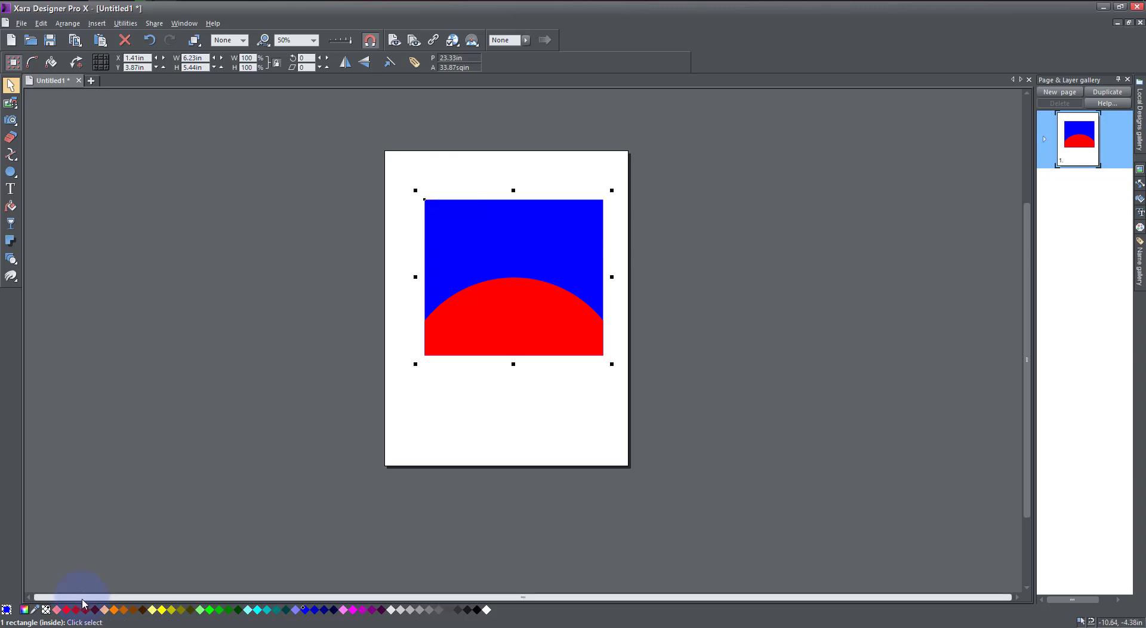
{"action": "left_click", "coordinate": [116, 610]}
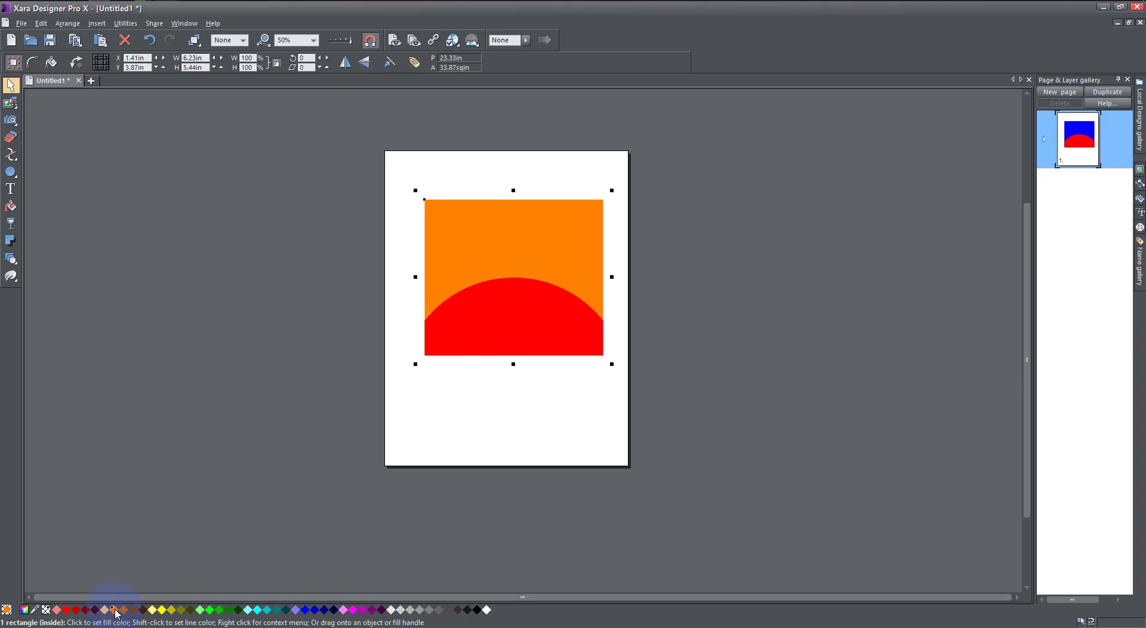
{"action": "left_click", "coordinate": [213, 609]}
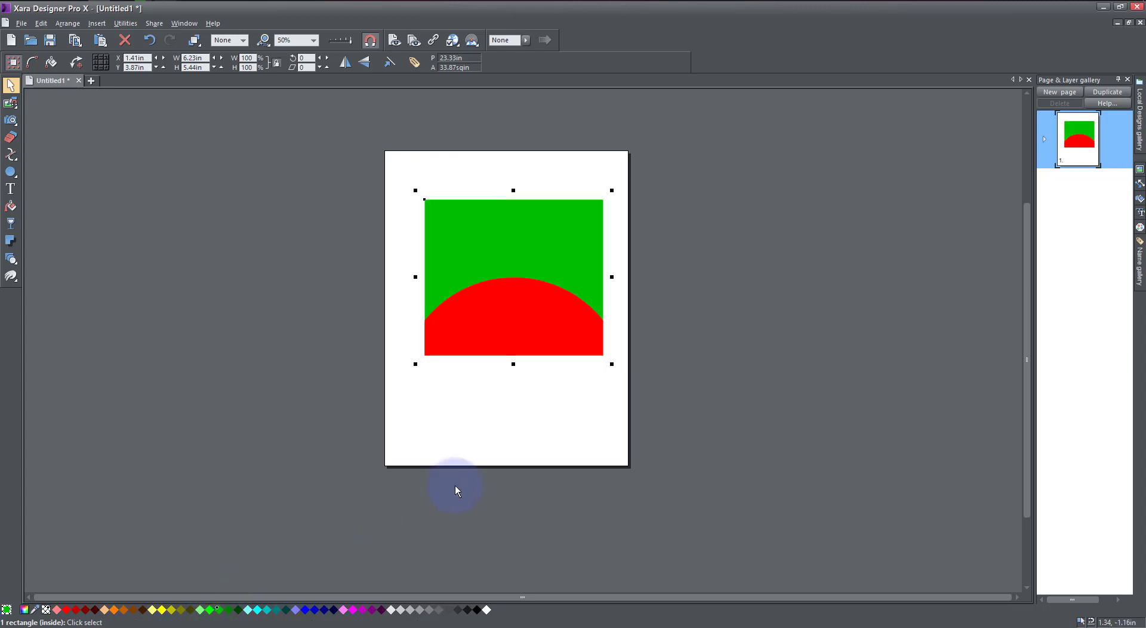
{"action": "left_click", "coordinate": [484, 479]}
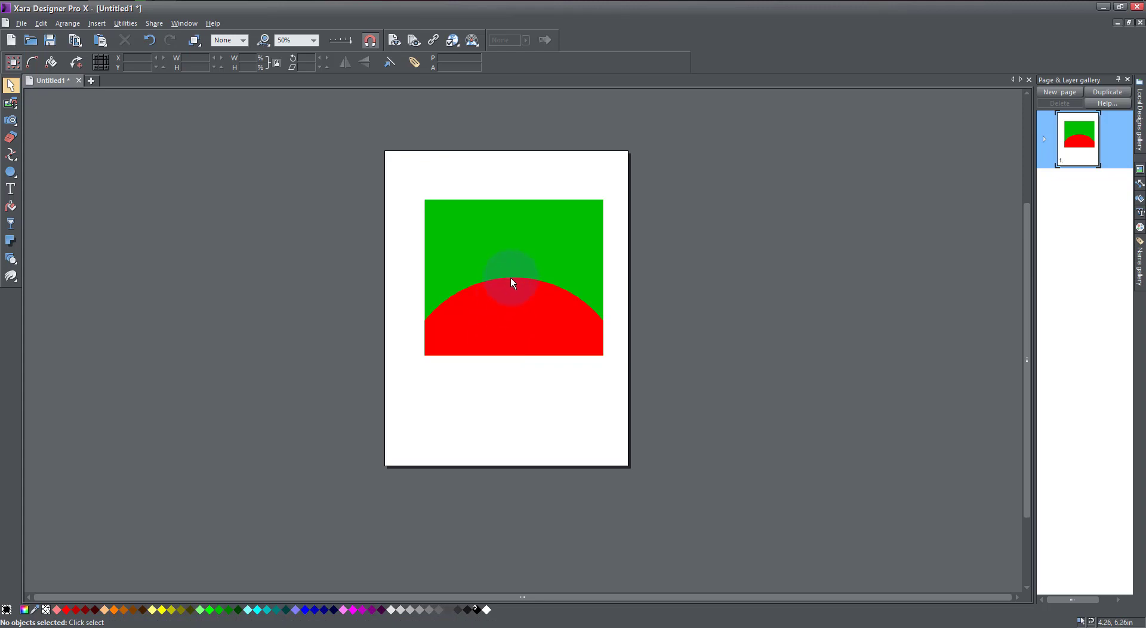
{"action": "left_click", "coordinate": [527, 240], "text": "ctrl"}
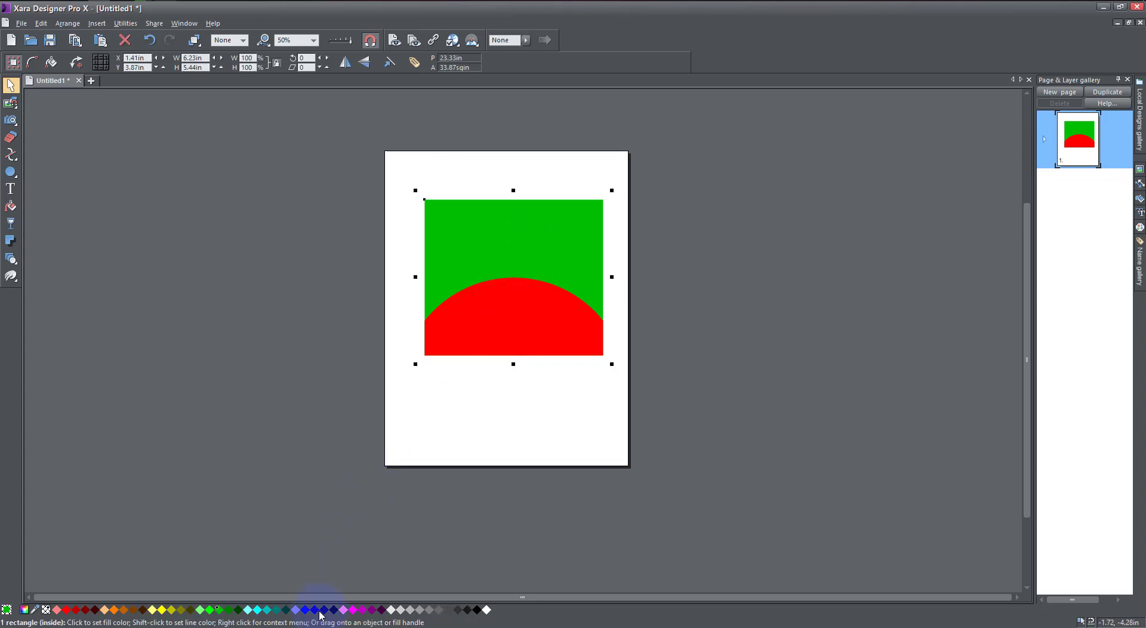
{"action": "left_click", "coordinate": [358, 611]}
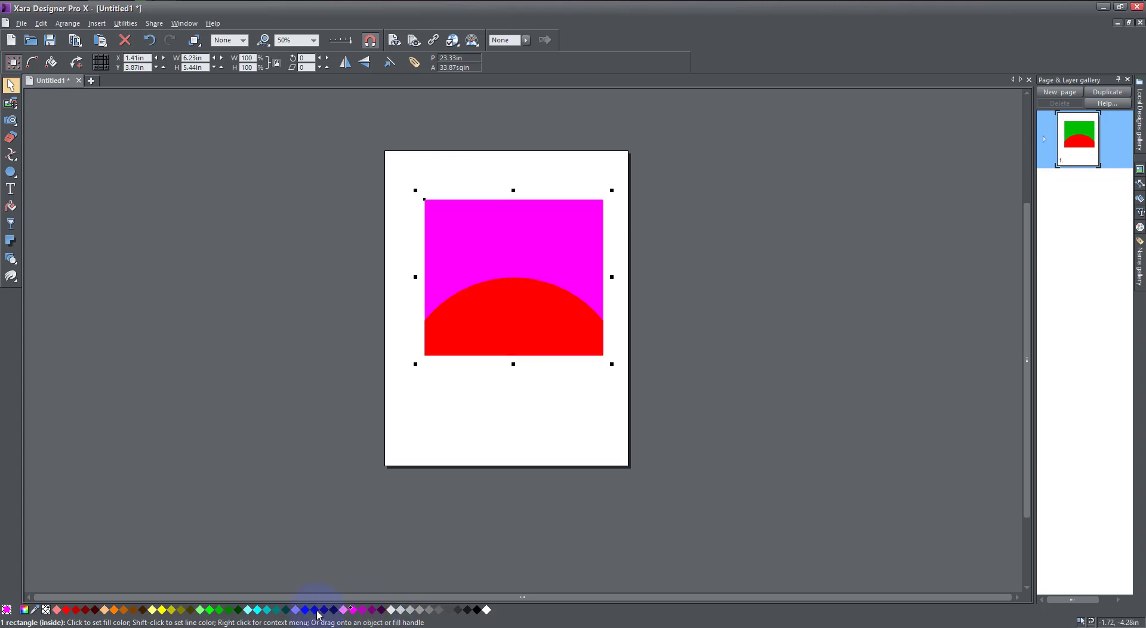
{"action": "left_click", "coordinate": [115, 611]}
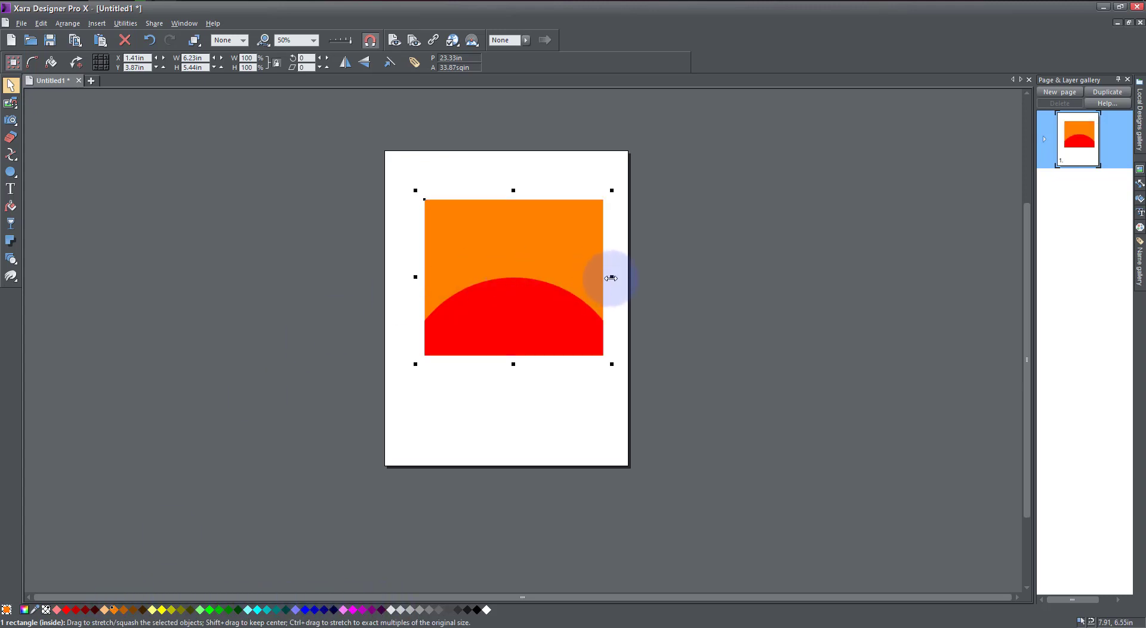
Narrow the orange rectangle into a tall strip, then resize and reposition the red circle inside it.
{"action": "left_click_drag", "start_coordinate": [612, 277], "coordinate": [568, 284]}
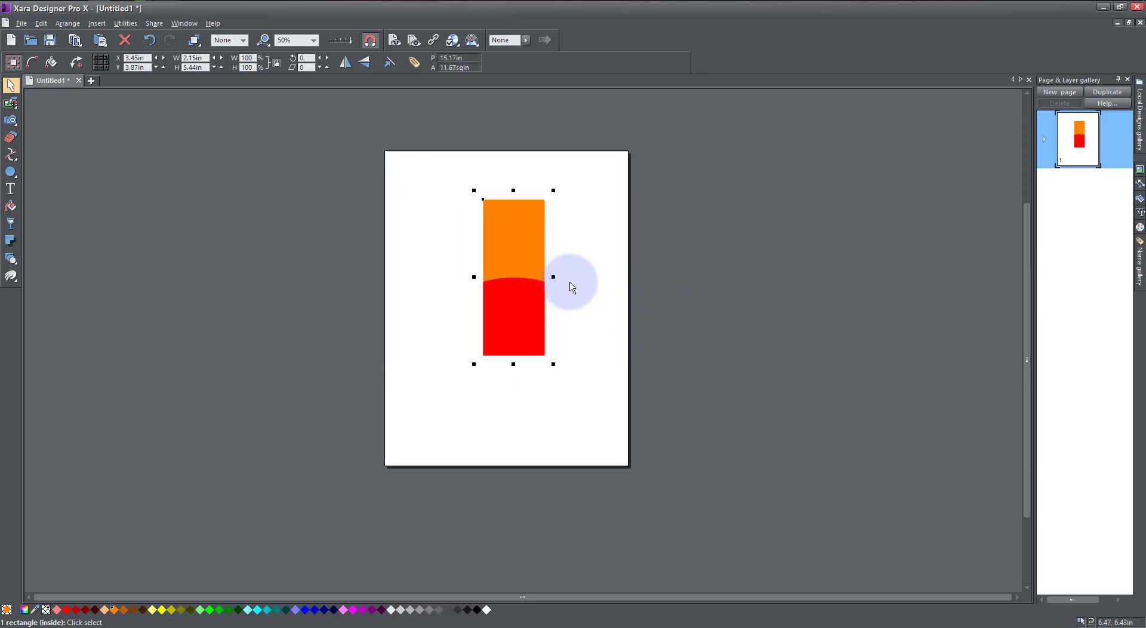
{"action": "left_click", "coordinate": [568, 284]}
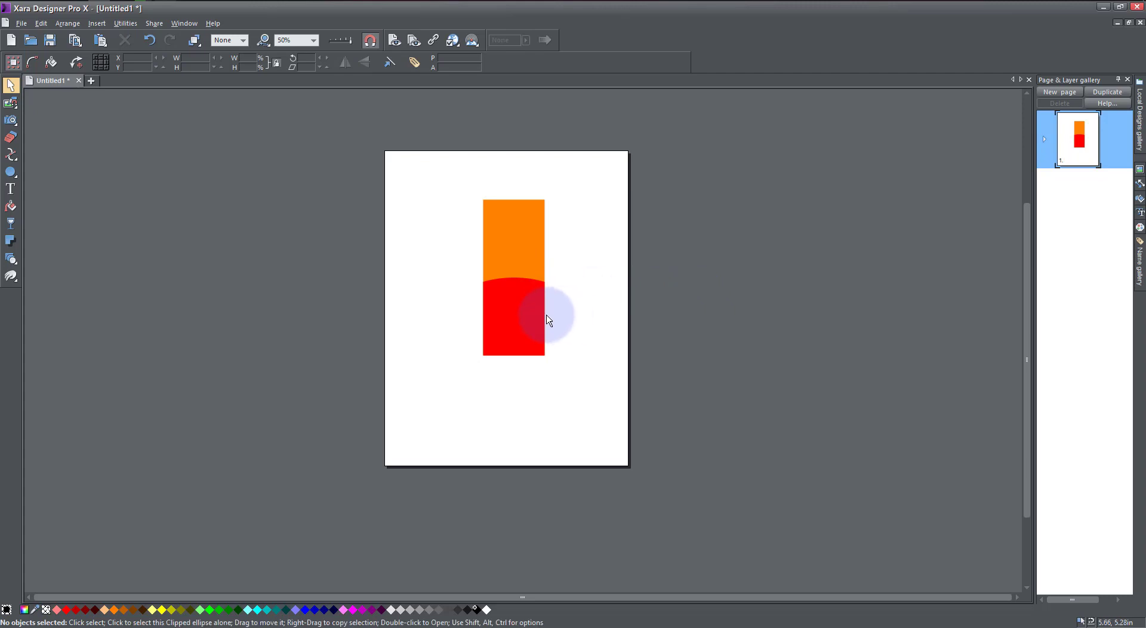
{"action": "left_click", "coordinate": [510, 312]}
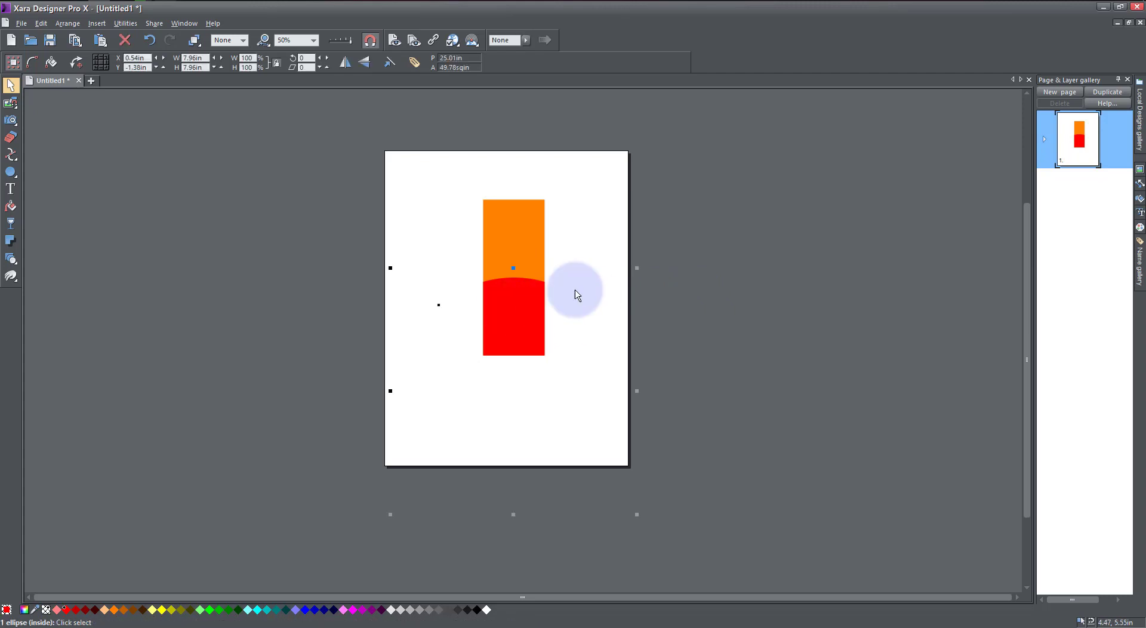
{"action": "left_click_drag", "start_coordinate": [638, 267], "coordinate": [589, 298]}
{"action": "left_click_drag", "start_coordinate": [539, 330], "coordinate": [489, 262]}
Move the whole clipped group slightly lower on the page.
{"action": "left_click", "coordinate": [321, 290]}
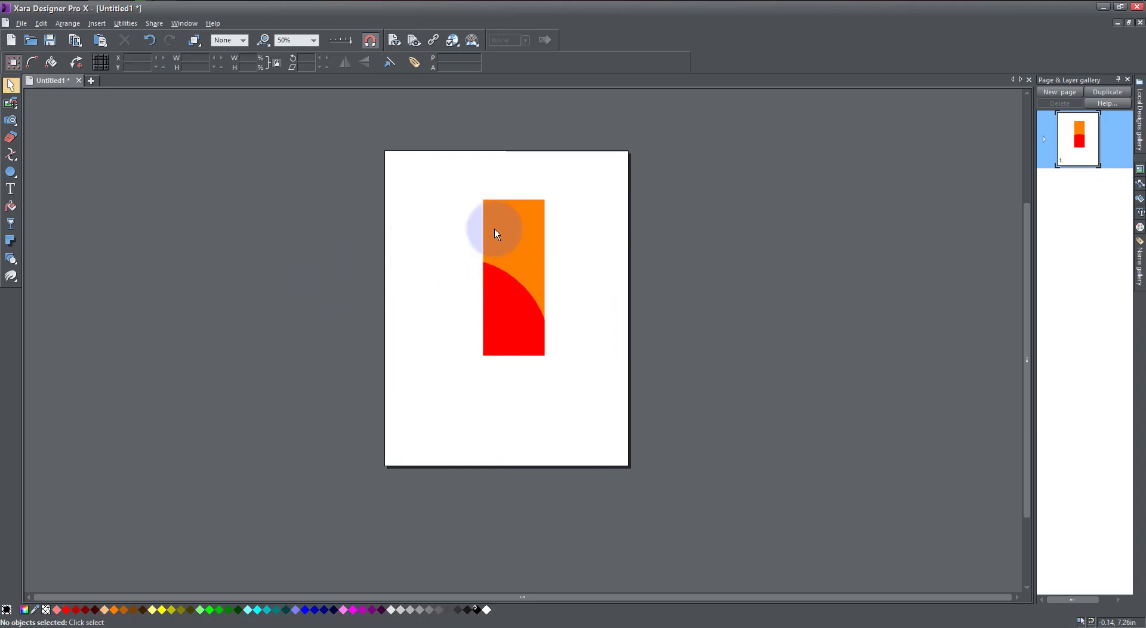
{"action": "left_click", "coordinate": [527, 265]}
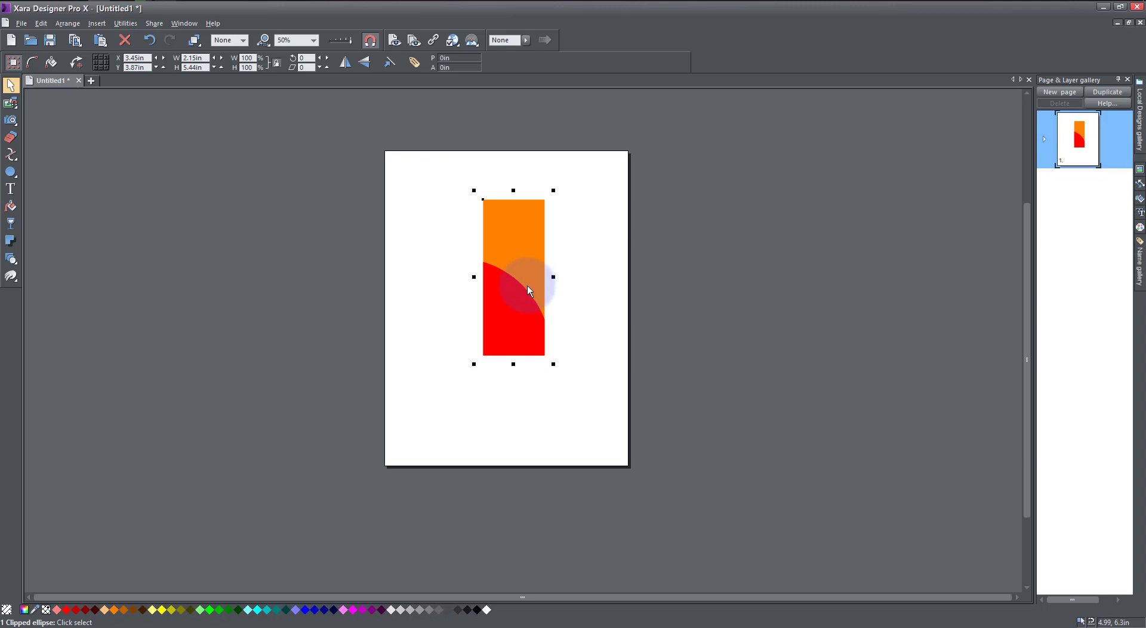
{"action": "left_click_drag", "start_coordinate": [528, 285], "coordinate": [519, 317]}
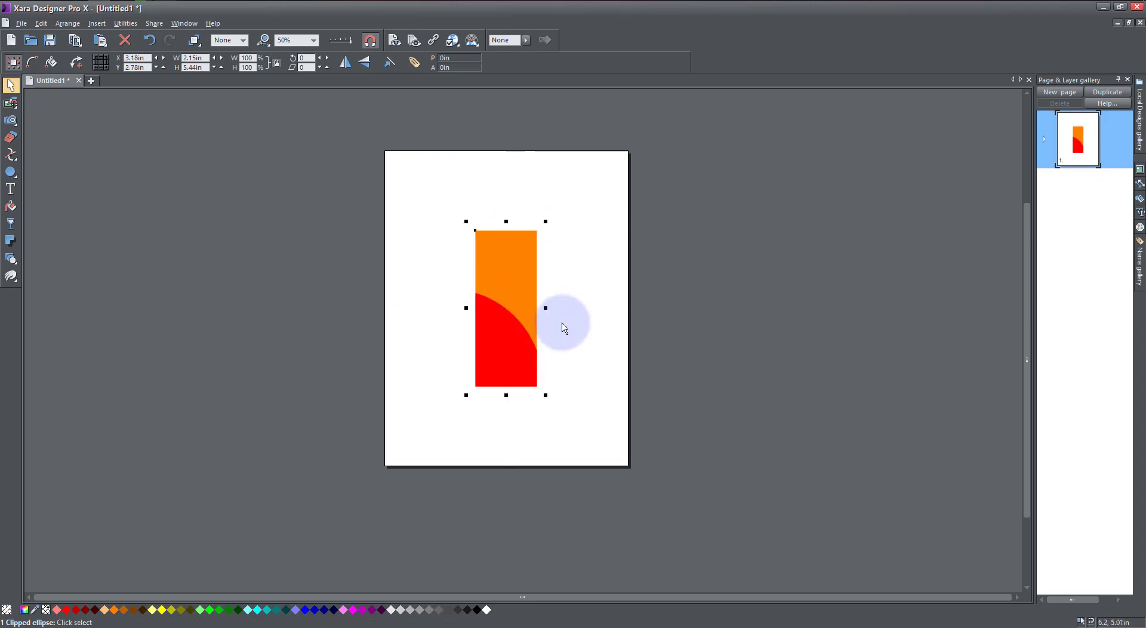